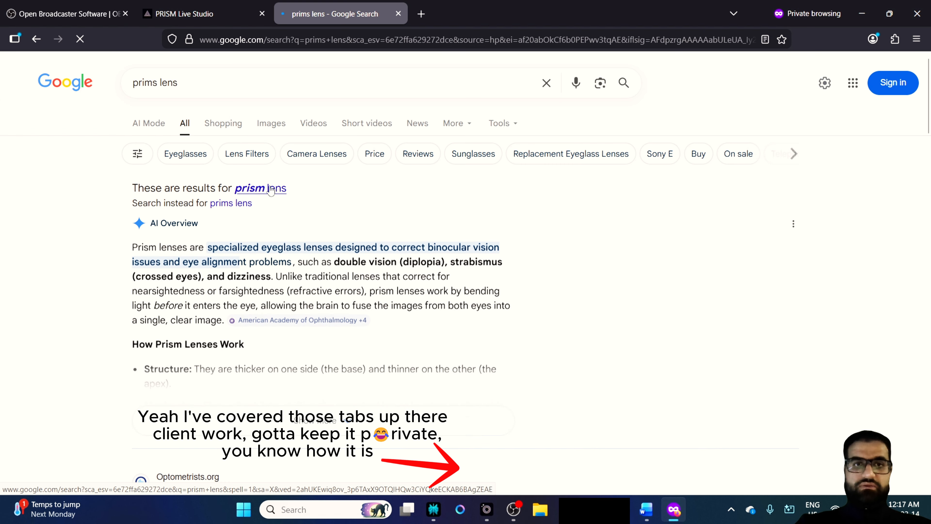
# Step: Refine the Google search to "prism lens download"
pyautogui.scroll(-4, 381, 220)
pyautogui.scroll(3, 381, 220)
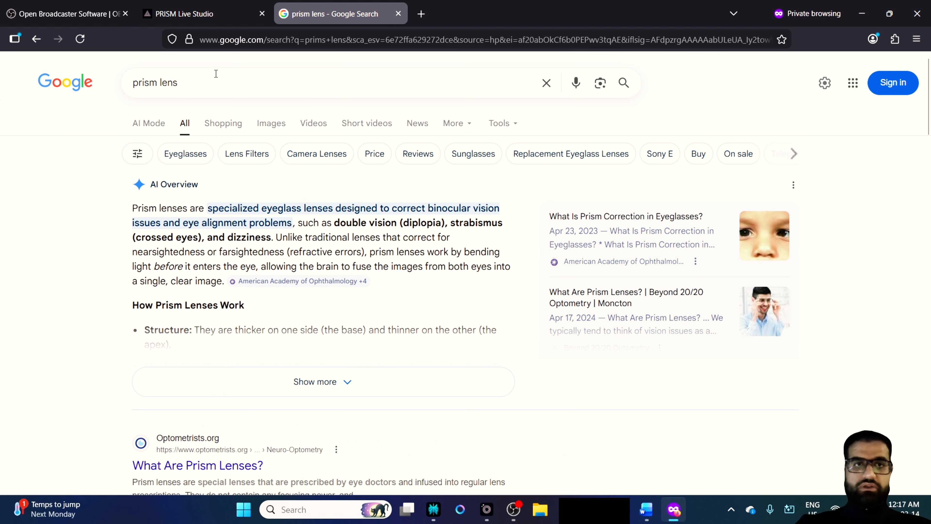
pyautogui.click(217, 81)
pyautogui.write('download')
pyautogui.press('Return')
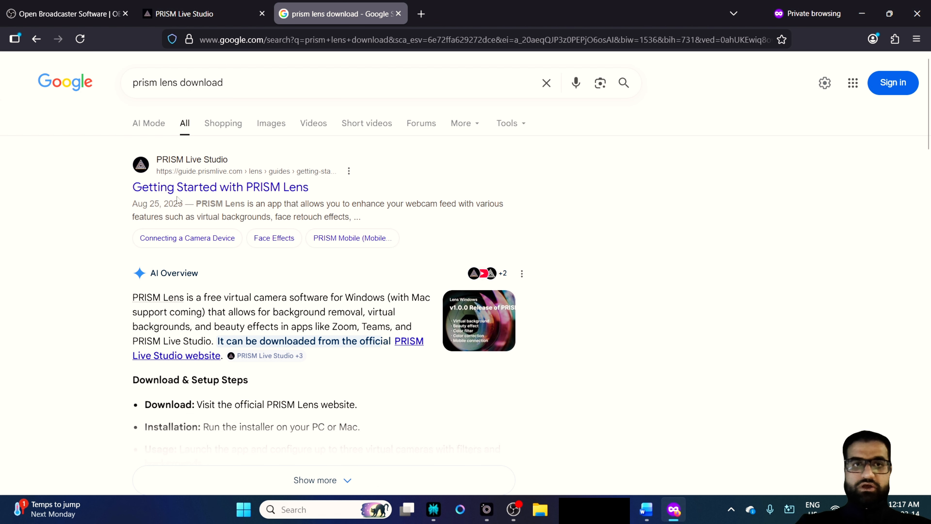
# Step: Open the Getting Started with PRISM Lens guide and follow its link to the PRISM Lens app download page
pyautogui.click(227, 188)
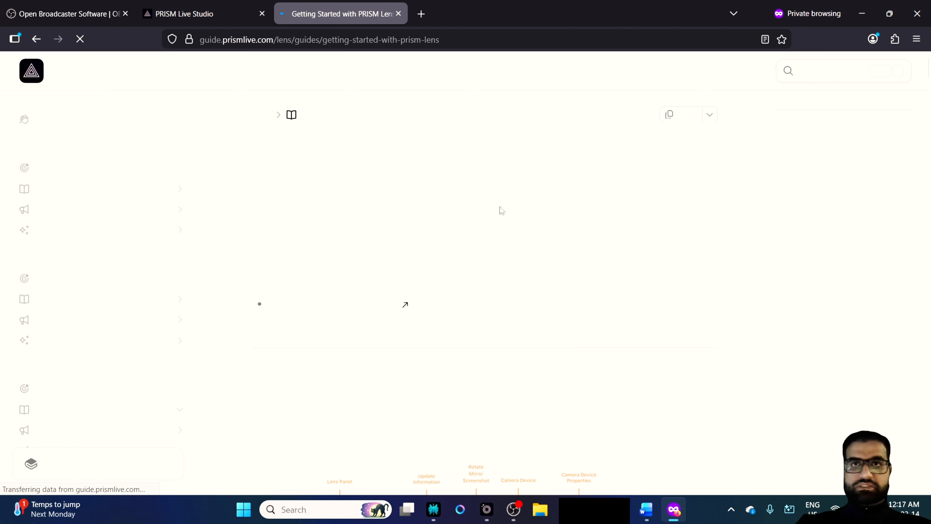
pyautogui.scroll(-5, 533, 228)
pyautogui.scroll(-8, 533, 228)
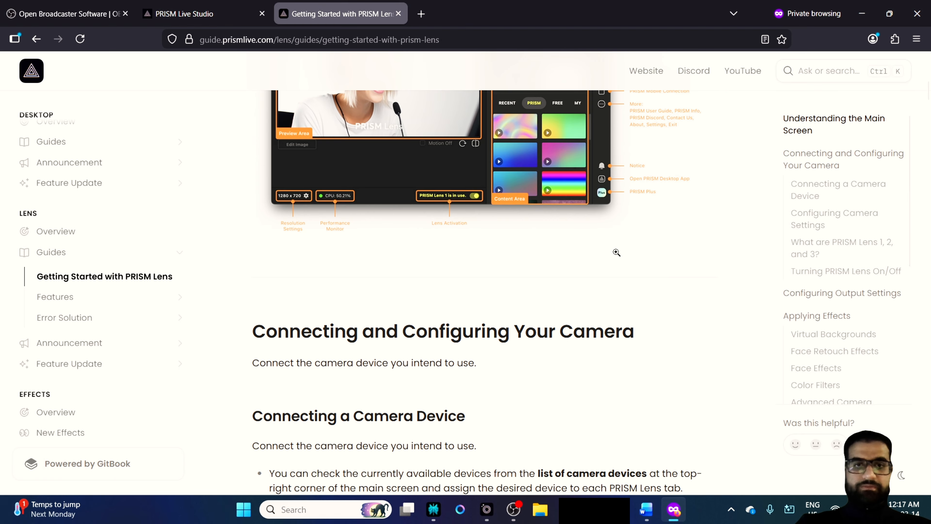
pyautogui.scroll(10, 585, 276)
pyautogui.scroll(5, 584, 276)
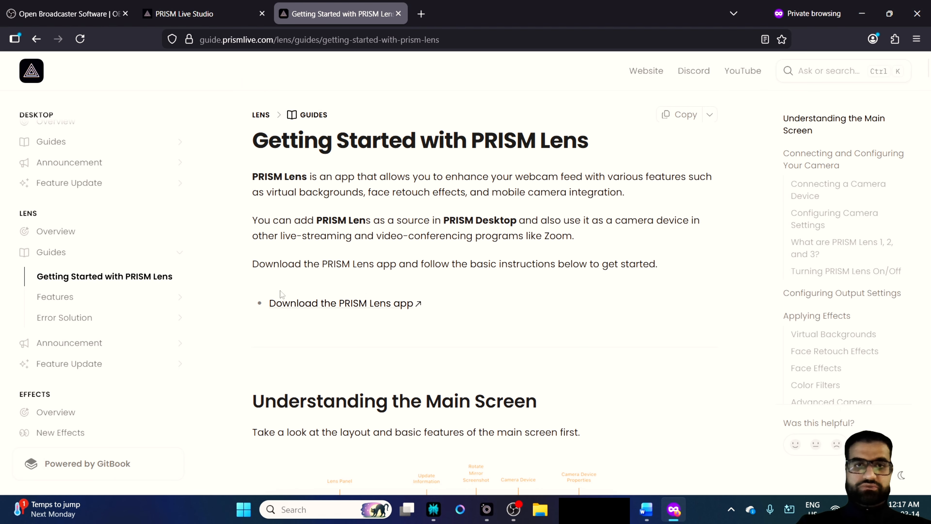
pyautogui.click(348, 303)
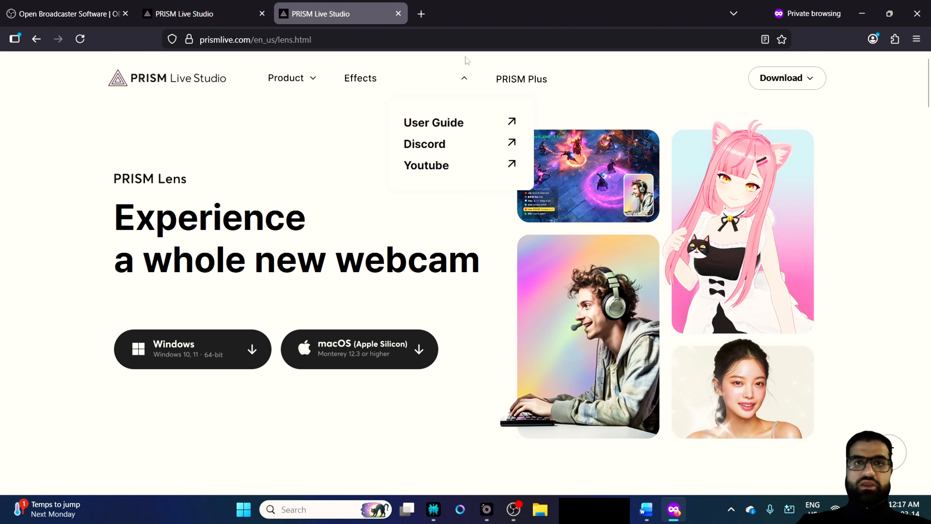
# Step: Search Google for "obs project" in a new tab and open the official OBS Studio website
pyautogui.click(421, 14)
pyautogui.write('google.ca')
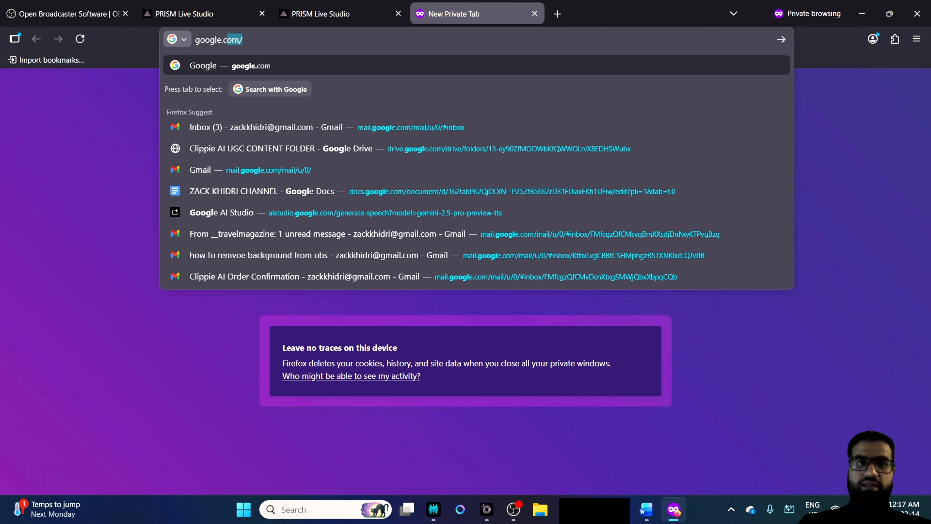
pyautogui.press('Return')
pyautogui.write('obs project')
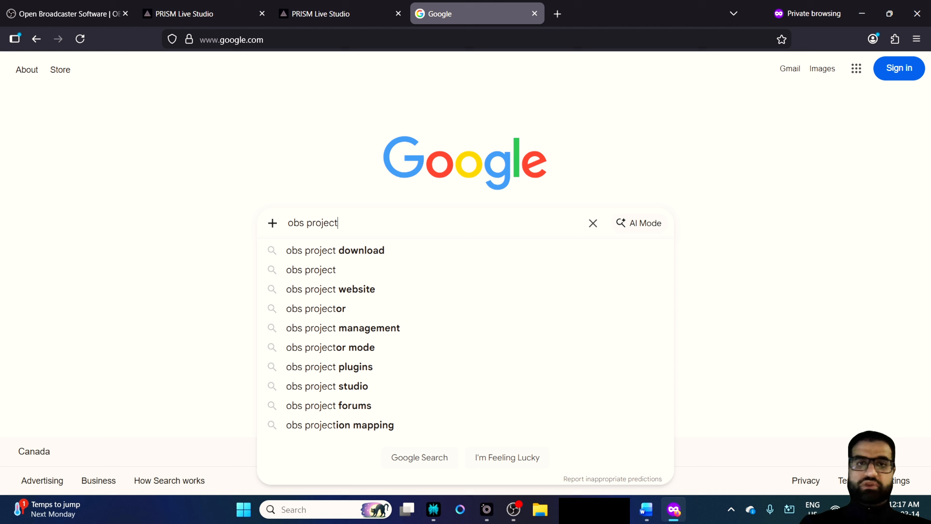
pyautogui.press('Return')
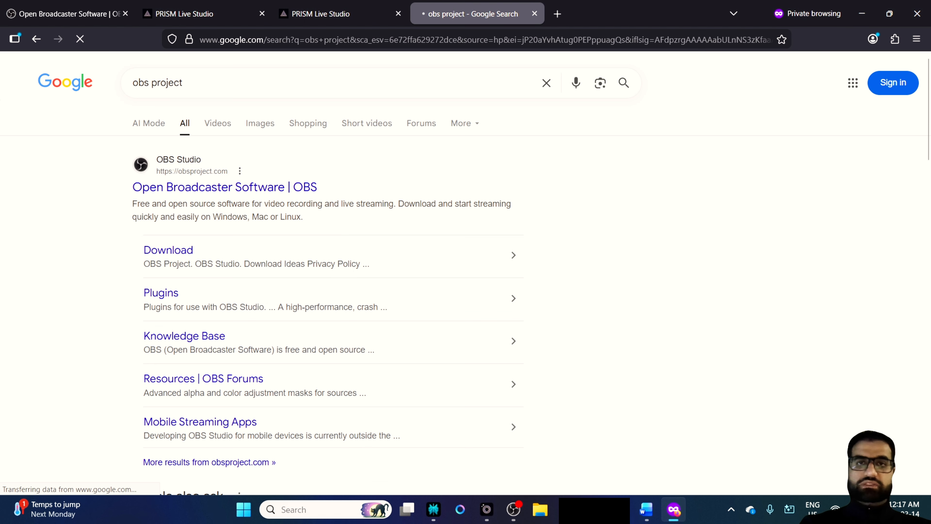
pyautogui.click(175, 181)
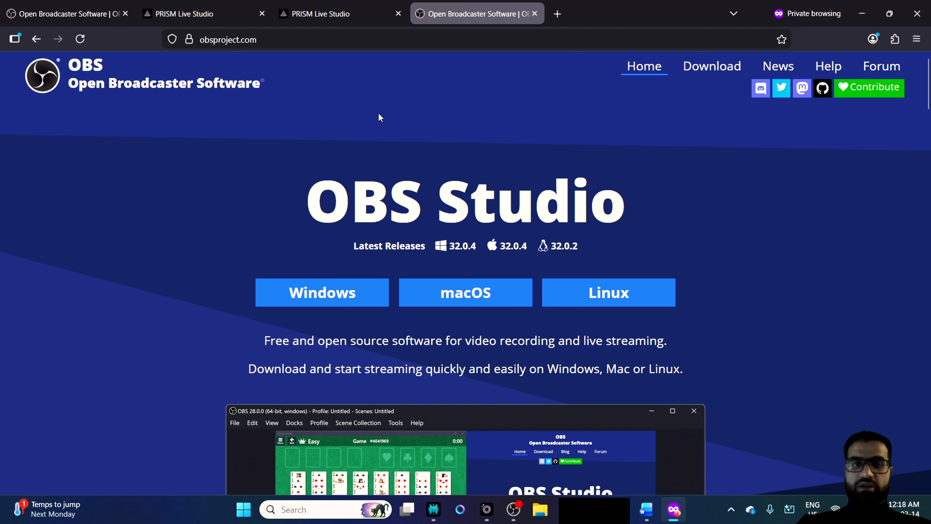
# Step: Close the duplicate PRISM Live Studio and OBS tabs and switch to PRISM Lens
pyautogui.click(398, 14)
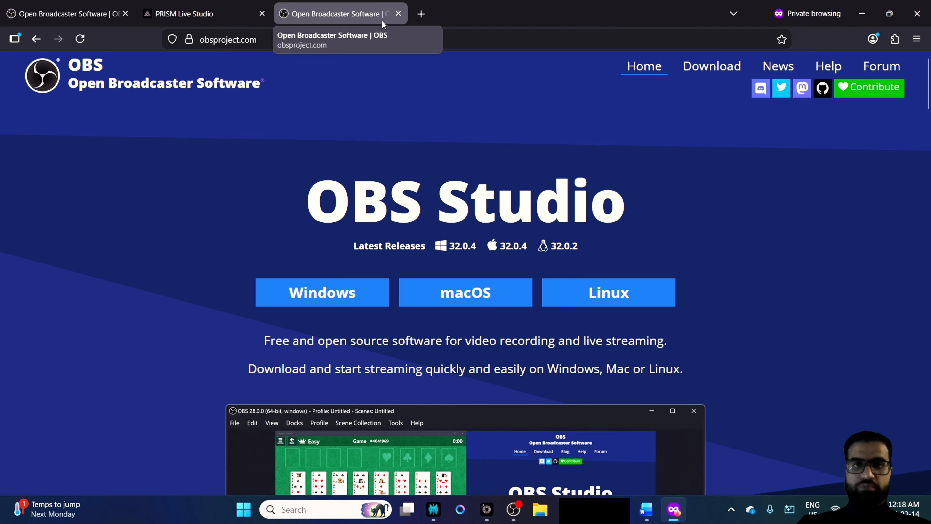
pyautogui.click(398, 14)
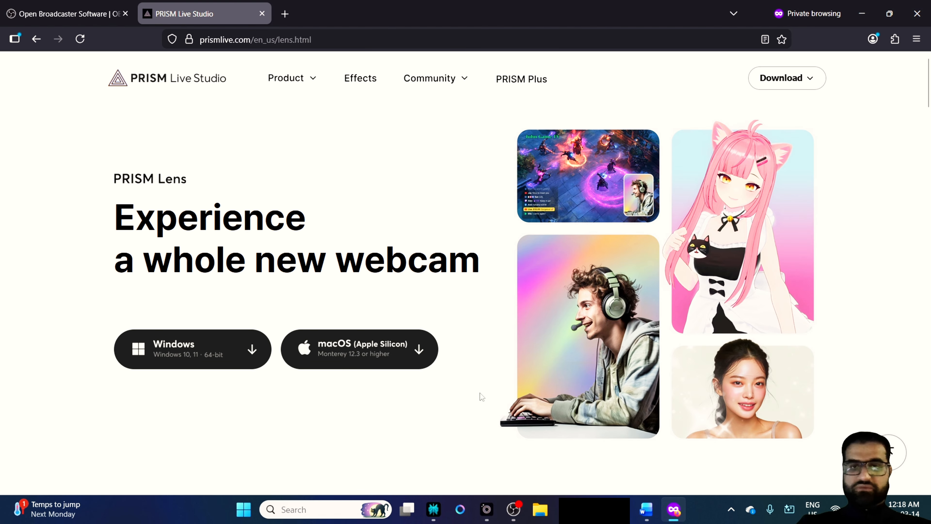
pyautogui.click(487, 509)
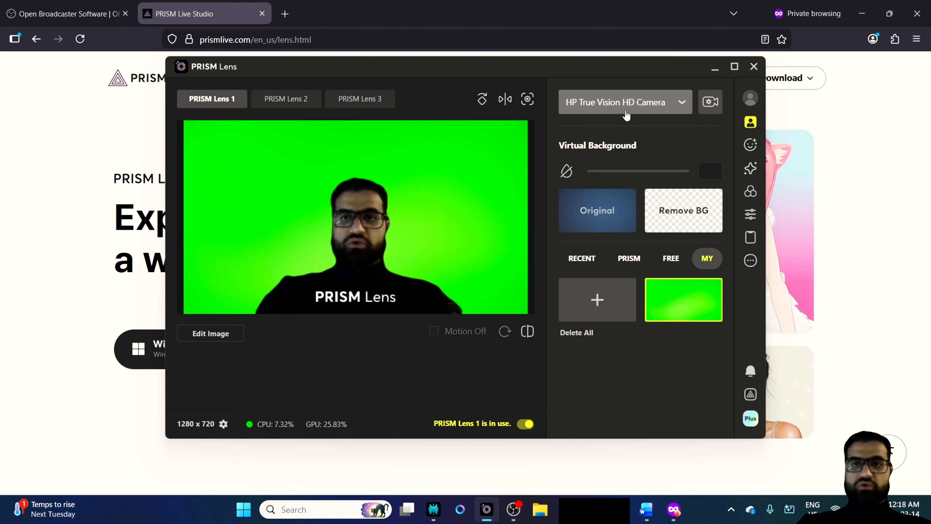
# Step: Review the camera devices available for PRISM Lens 1 and dismiss the battery notification
pyautogui.click(631, 111)
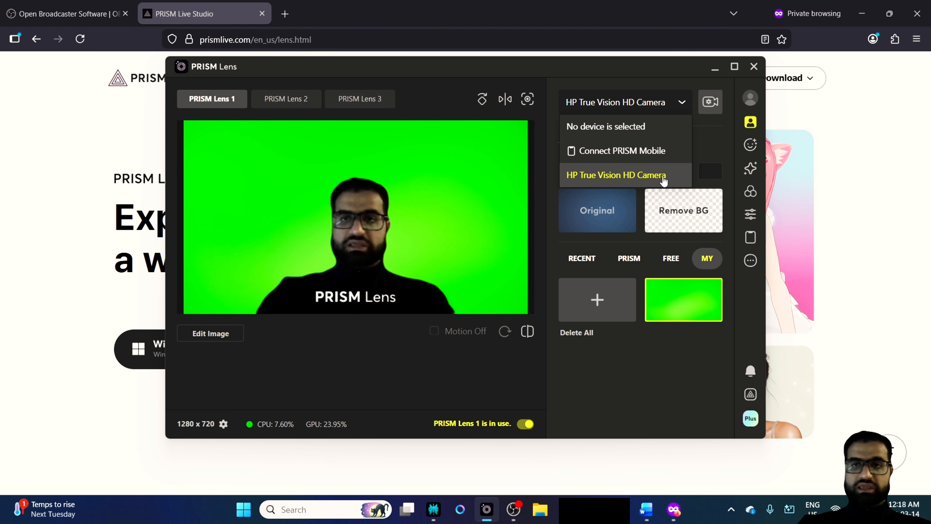
pyautogui.click(697, 140)
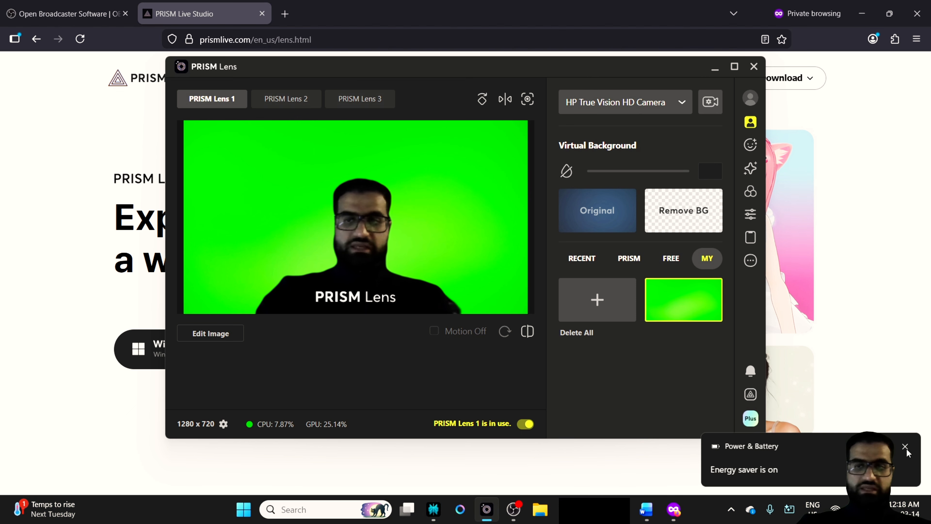
pyautogui.click(905, 447)
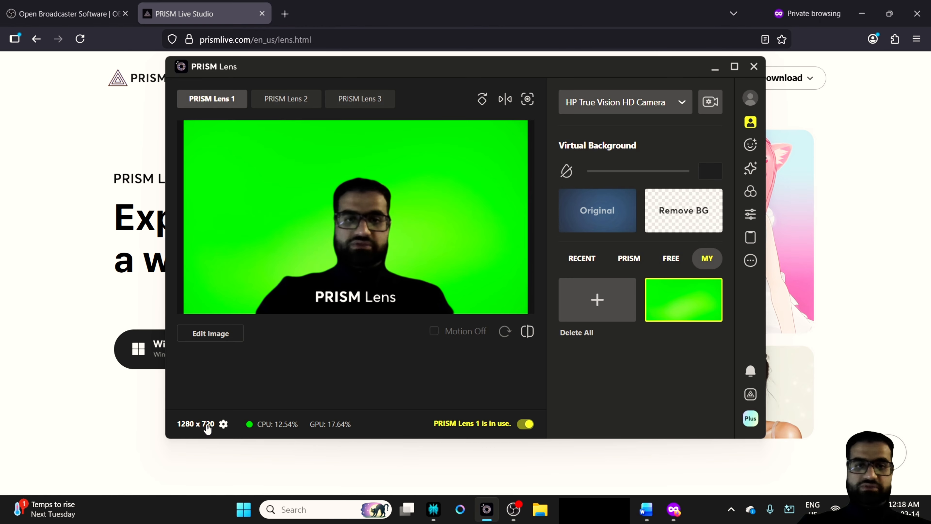
# Step: Set the PRISM Lens 1 output resolution to 1920 x 1080 (Landscape) and apply the change
pyautogui.click(208, 425)
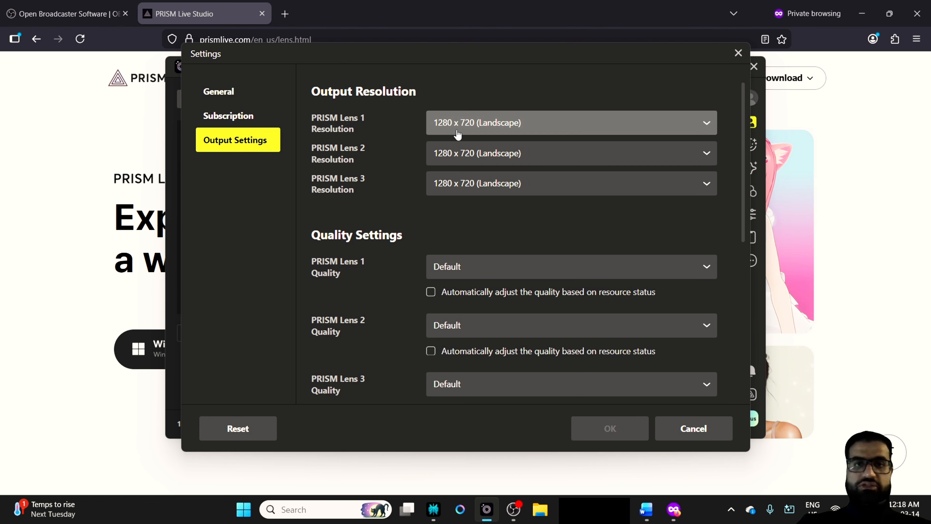
pyautogui.click(493, 122)
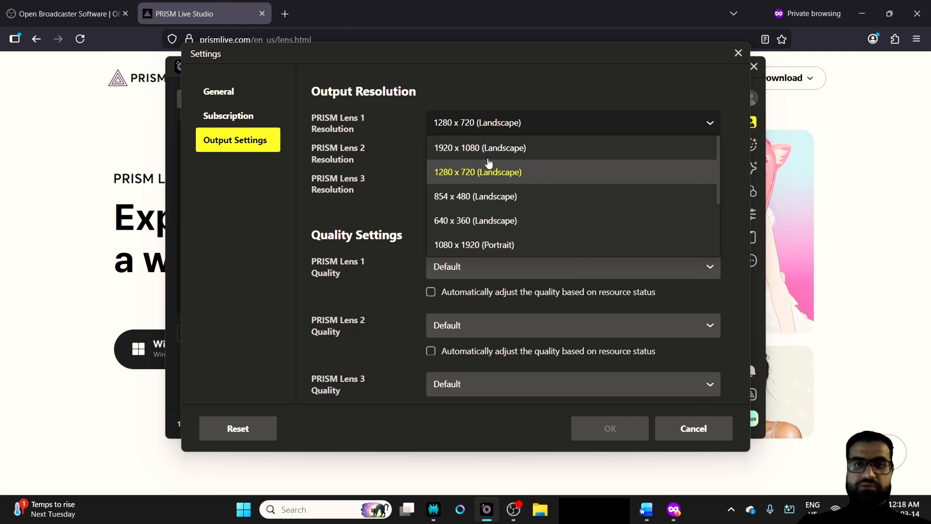
pyautogui.click(492, 148)
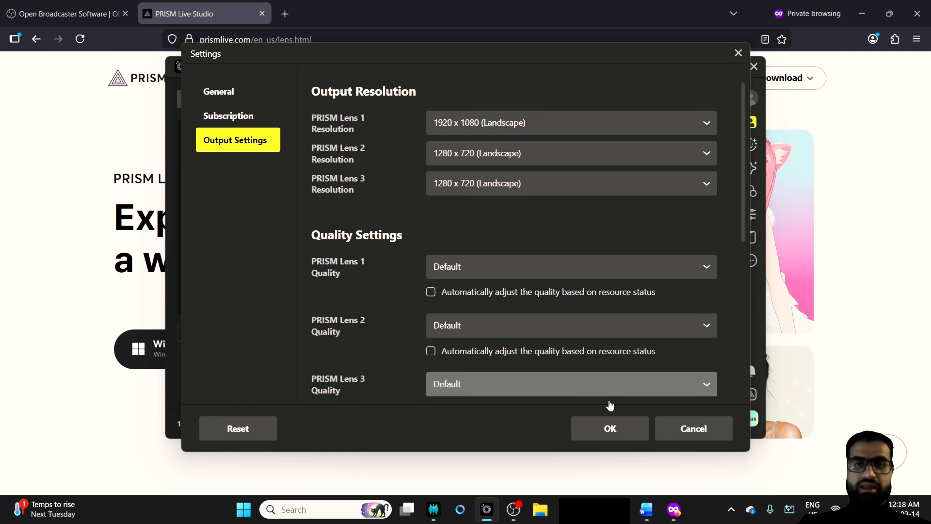
pyautogui.click(610, 428)
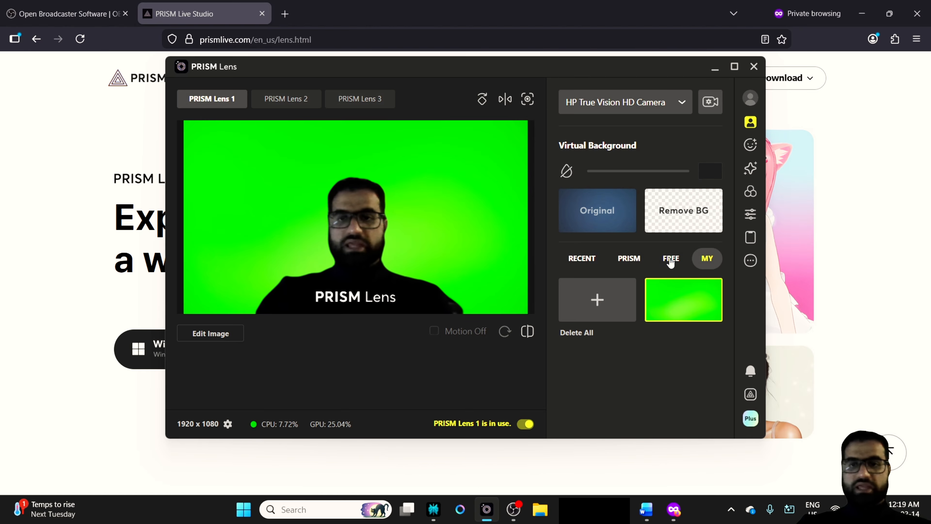
# Step: Browse the FREE and PRISM virtual background collections and return to the MY collection
pyautogui.click(670, 259)
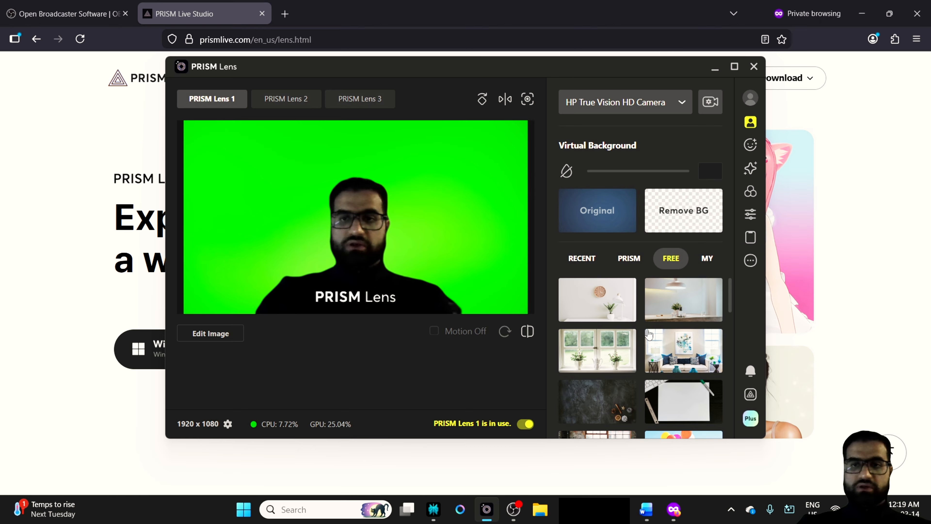
pyautogui.scroll(-2, 642, 343)
pyautogui.scroll(-3, 640, 350)
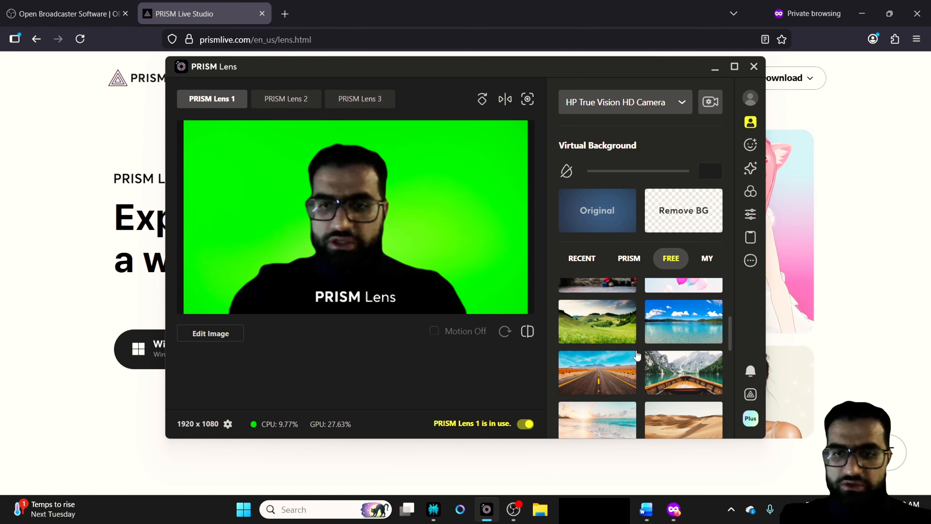
pyautogui.scroll(-3, 639, 346)
pyautogui.scroll(2, 638, 346)
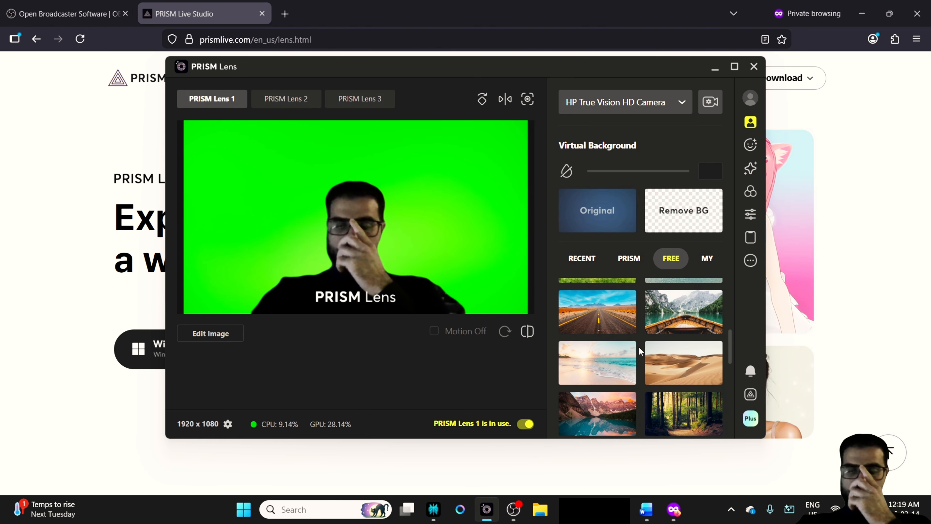
pyautogui.scroll(-2, 638, 347)
pyautogui.scroll(-4, 637, 348)
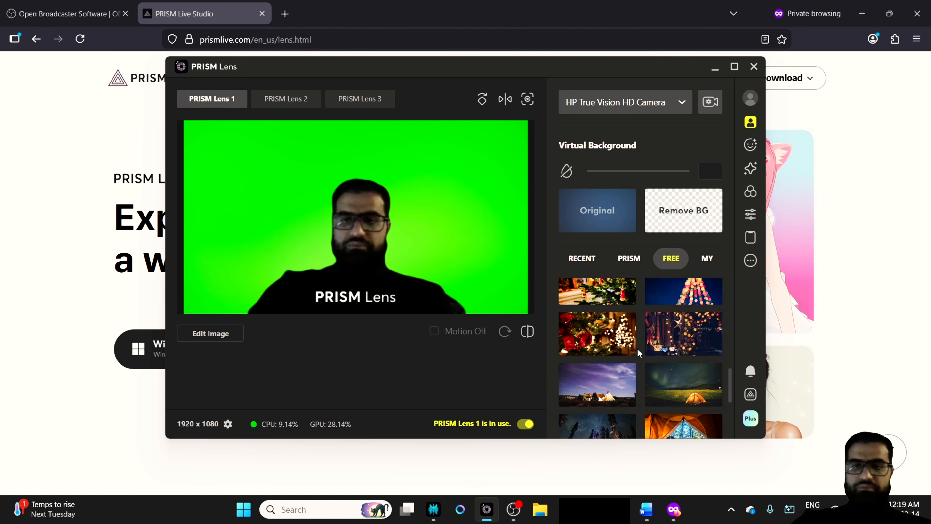
pyautogui.scroll(10, 638, 348)
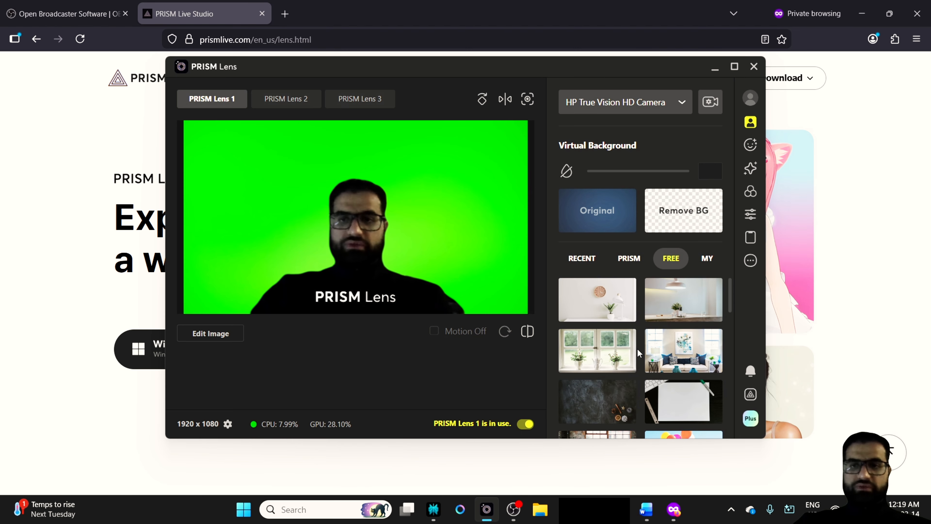
pyautogui.click(645, 263)
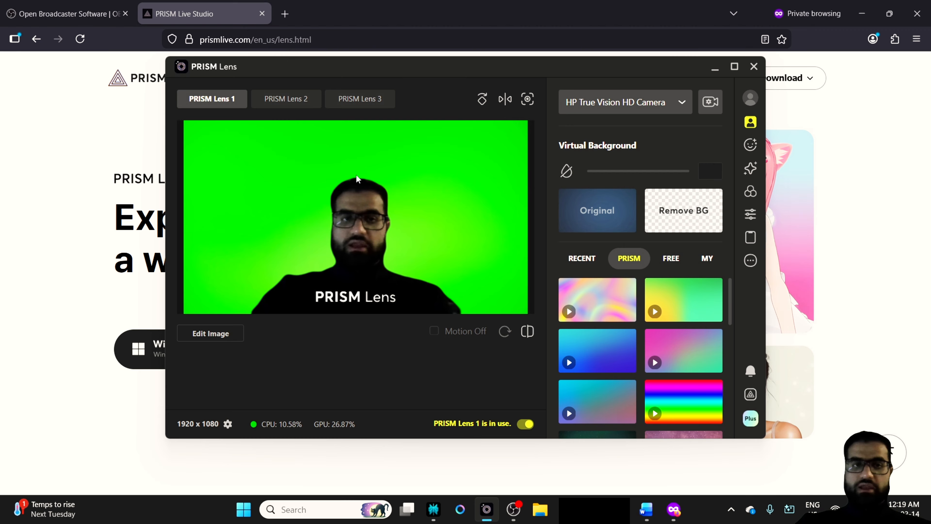
pyautogui.click(708, 259)
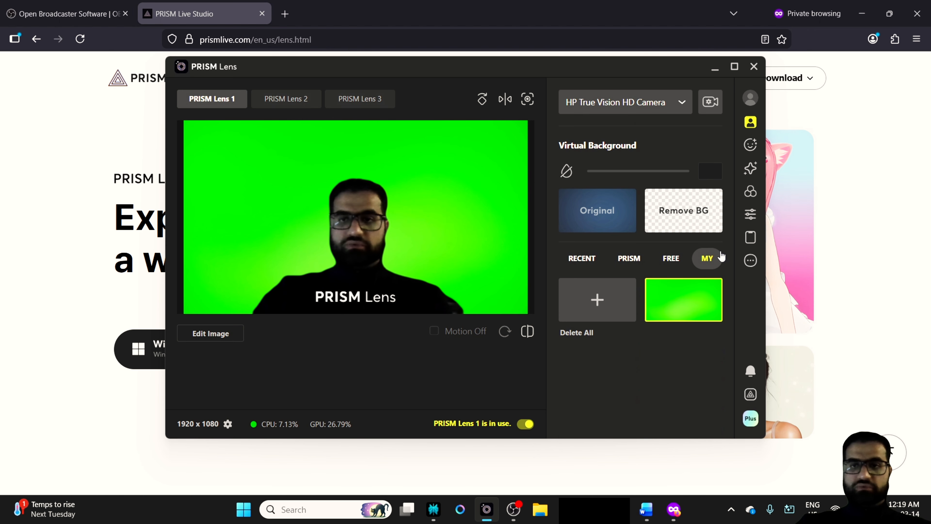
# Step: Minimize PRISM Lens, switch to the browser, and search Google for "green screen" in a new tab
pyautogui.click(715, 73)
pyautogui.click(285, 14)
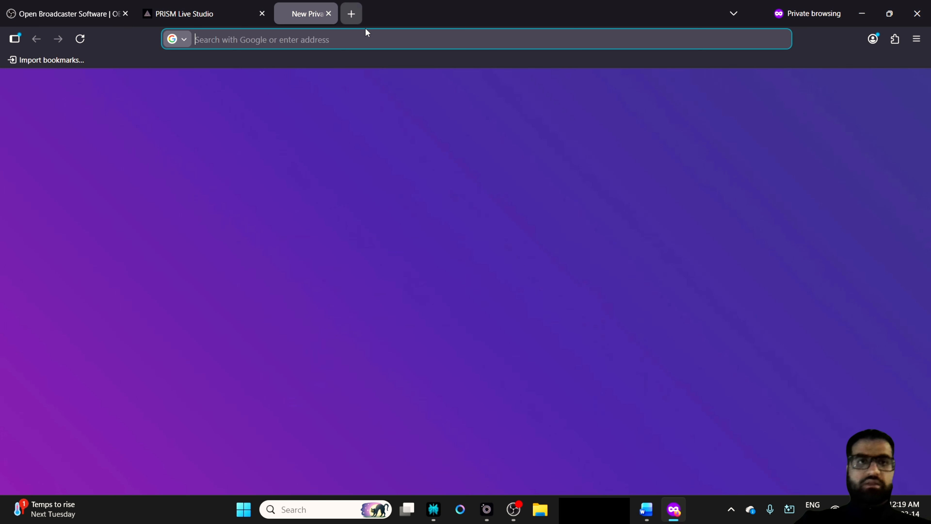
pyautogui.write('google.com')
pyautogui.press('Return')
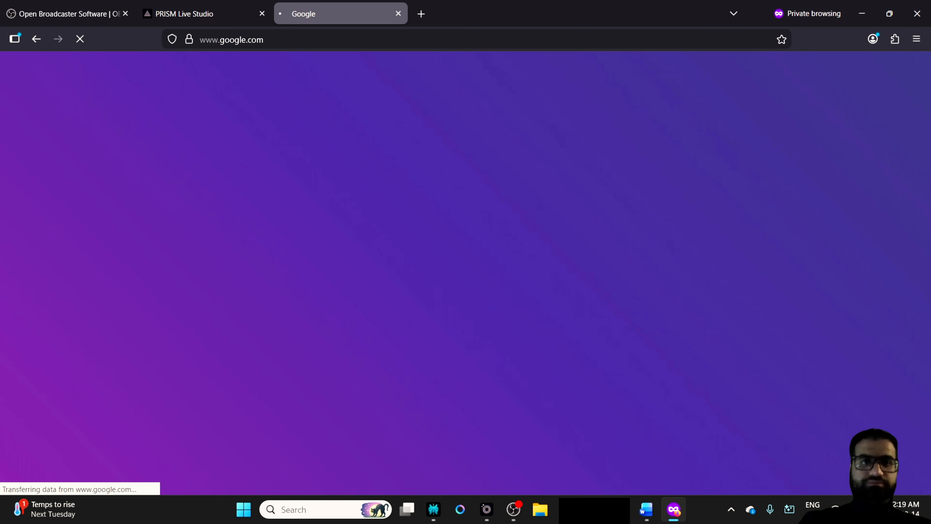
pyautogui.write('gre')
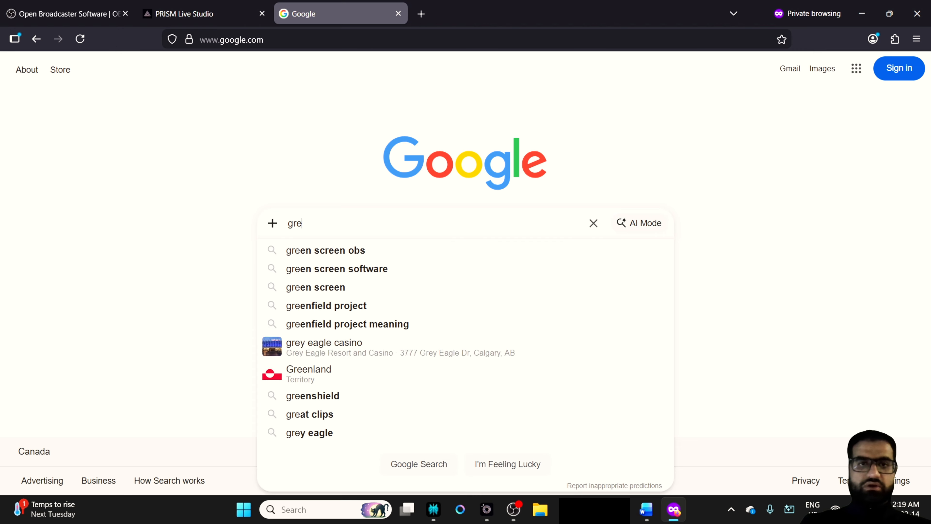
pyautogui.write('en screen')
pyautogui.press('Return')
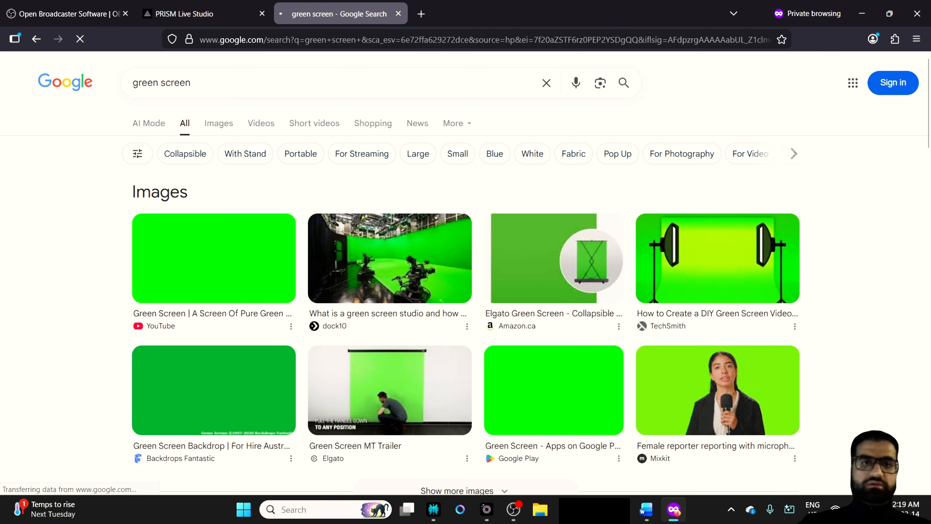
# Step: Show image results for the green screen search and refine the query to "green screen HD"
pyautogui.click(217, 123)
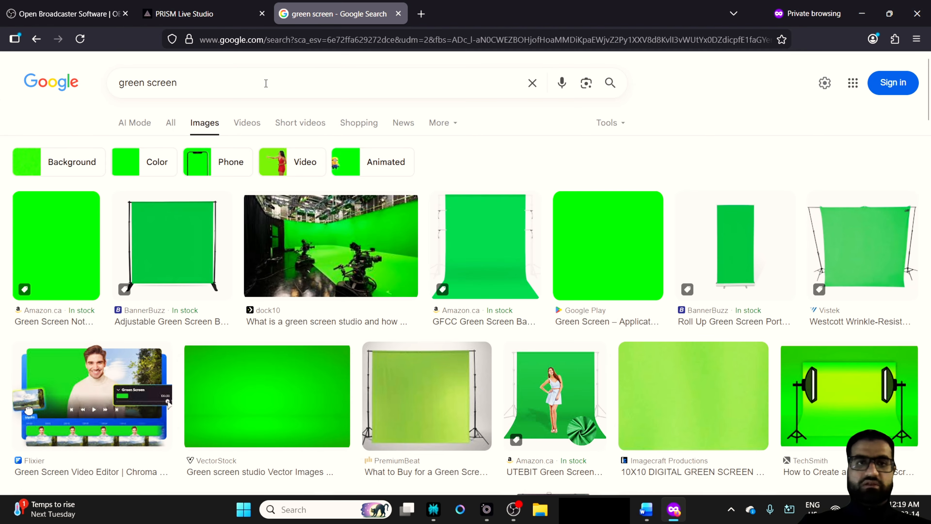
pyautogui.write('HD')
pyautogui.press('Return')
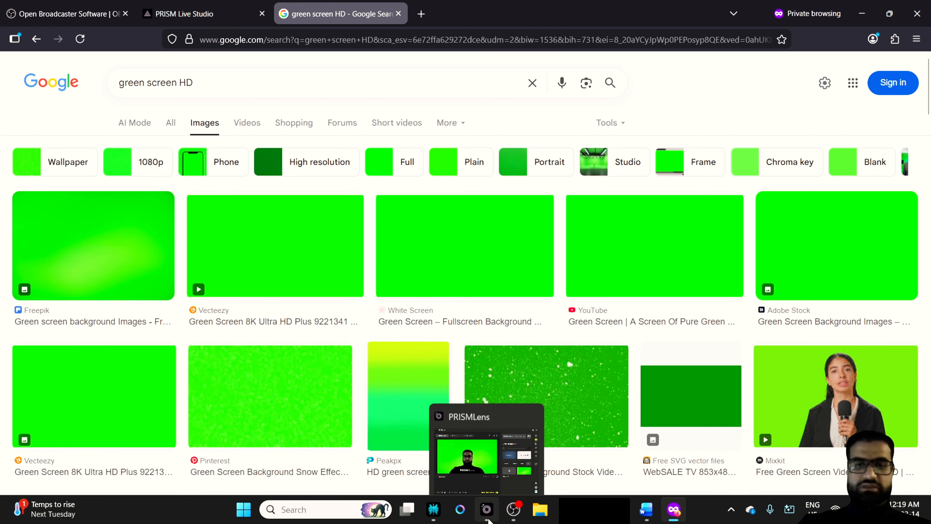
# Step: Check the custom green background in PRISM Lens and return to the image search results
pyautogui.click(487, 509)
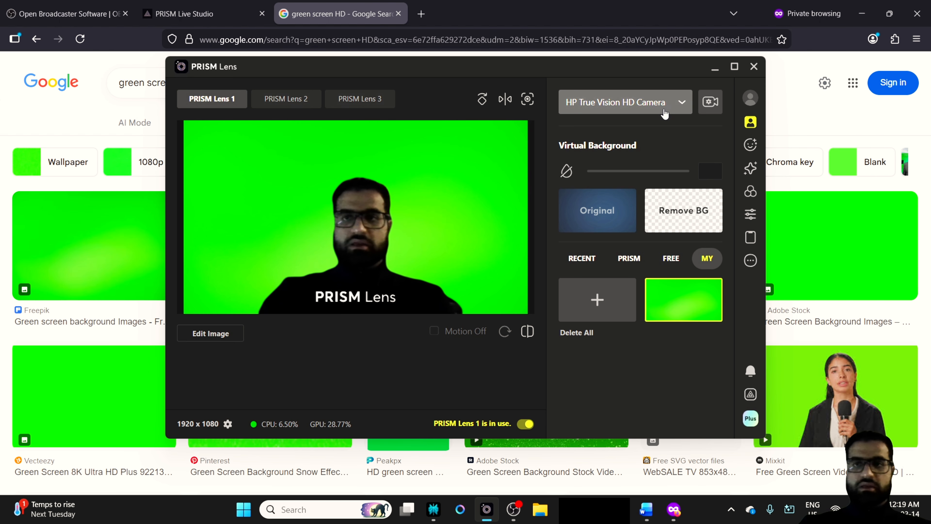
pyautogui.click(715, 67)
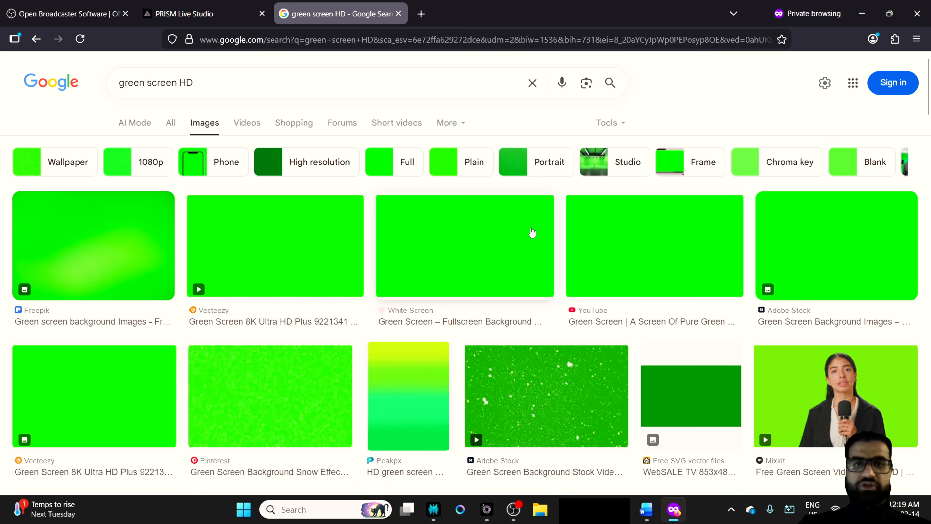
# Step: Minimize the browser and switch to OBS Studio
pyautogui.click(860, 15)
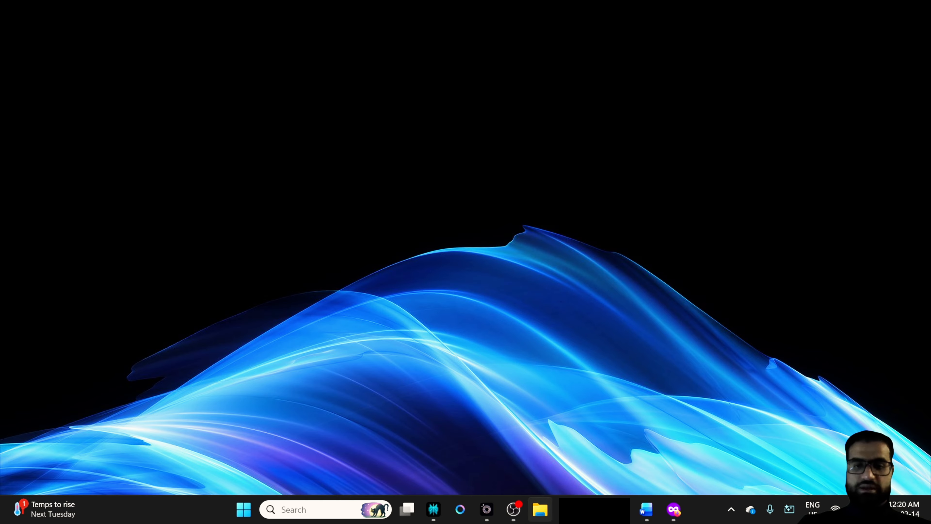
pyautogui.click(513, 509)
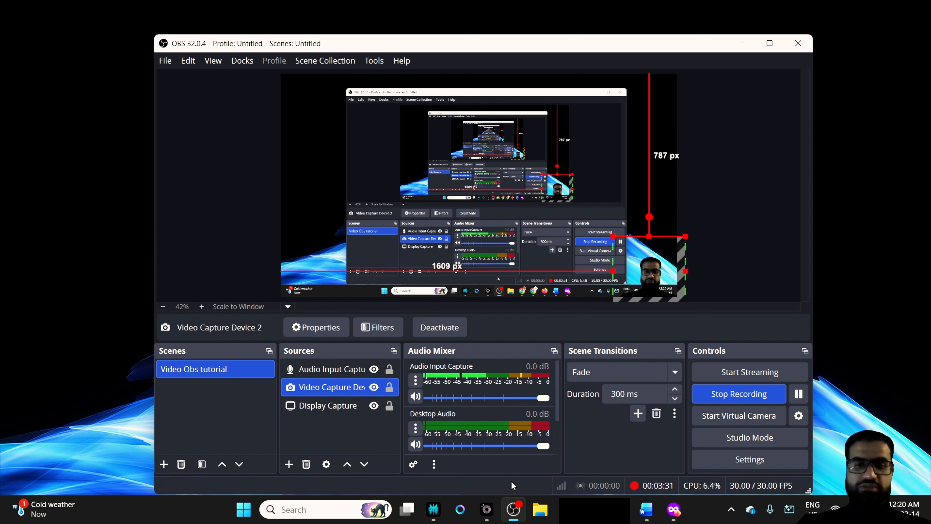
pyautogui.click(486, 510)
pyautogui.click(488, 511)
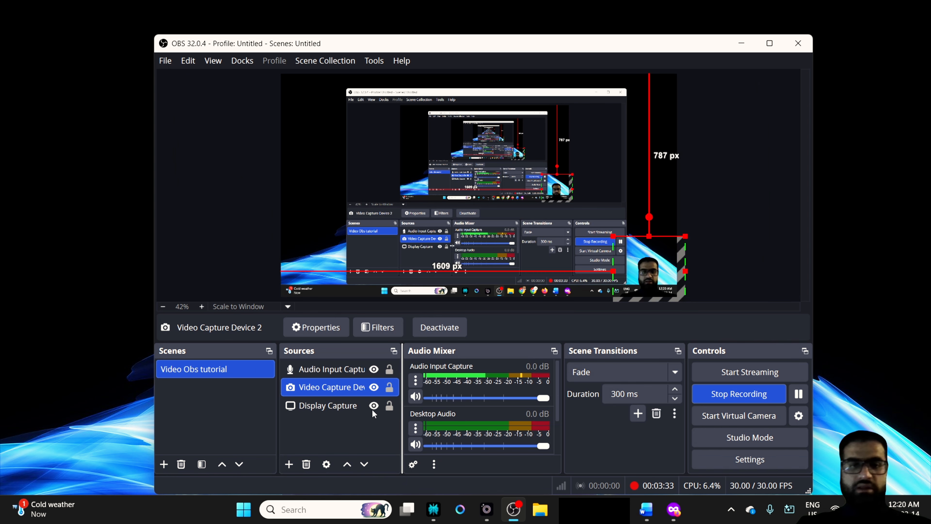
# Step: Add a new Video Capture Device source named "Background removal !" to the Video Obs tutorial scene
pyautogui.click(289, 464)
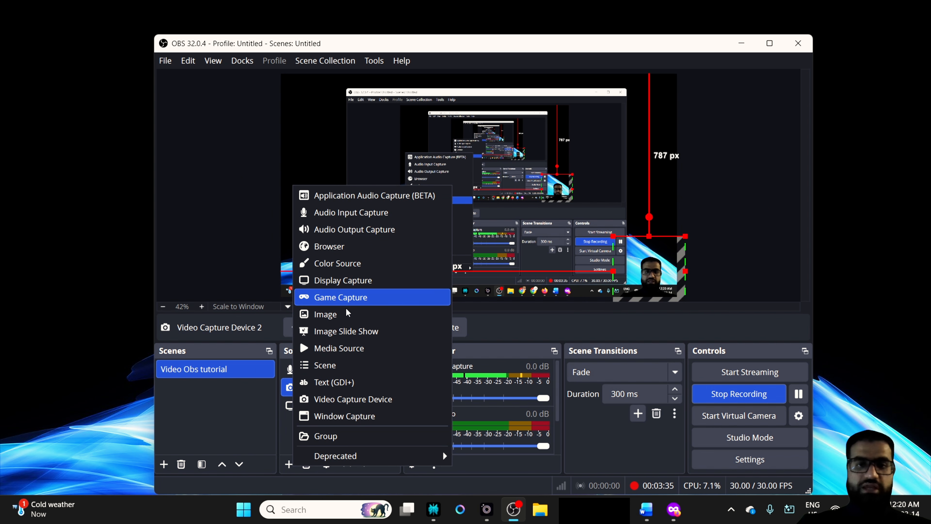
pyautogui.click(322, 407)
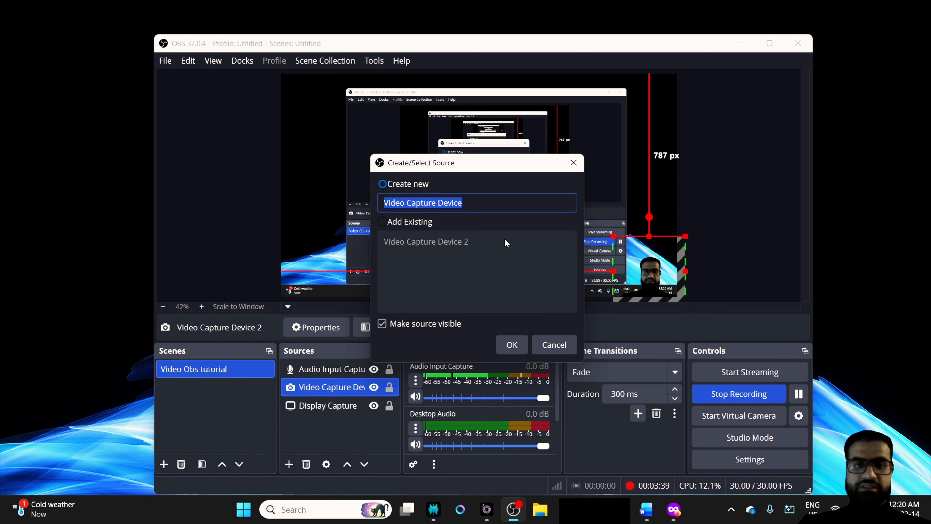
pyautogui.write('Back')
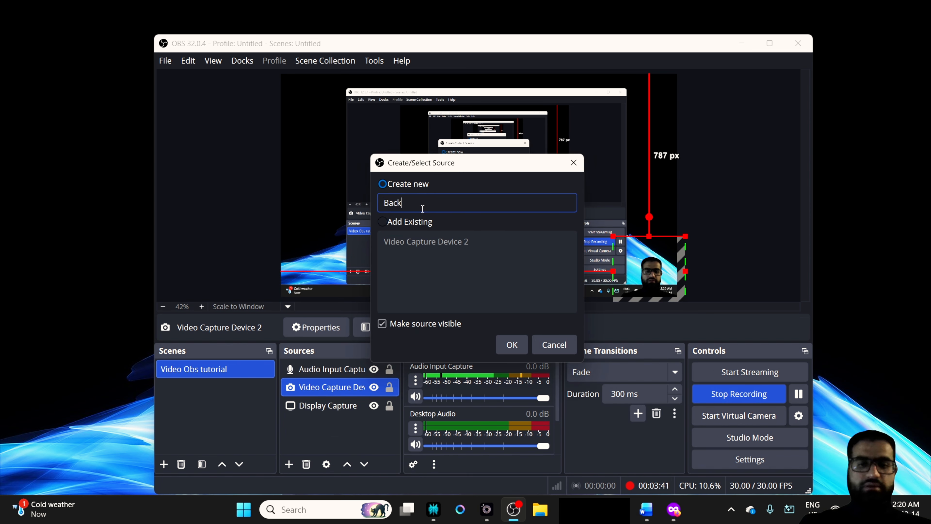
pyautogui.write('ground removal !')
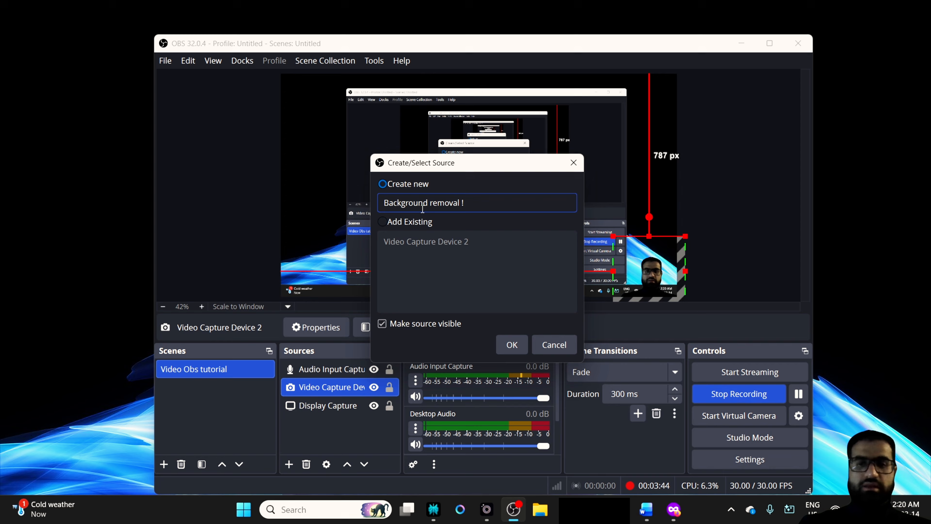
pyautogui.press('Return')
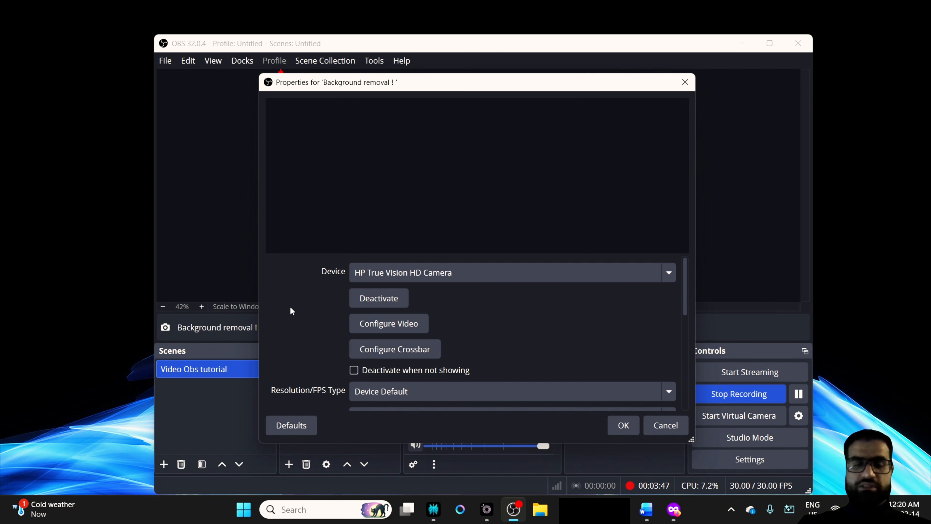
# Step: Set the capture device to PRISM Lens 1 and shrink the new source in the upper-left corner of the canvas
pyautogui.click(543, 279)
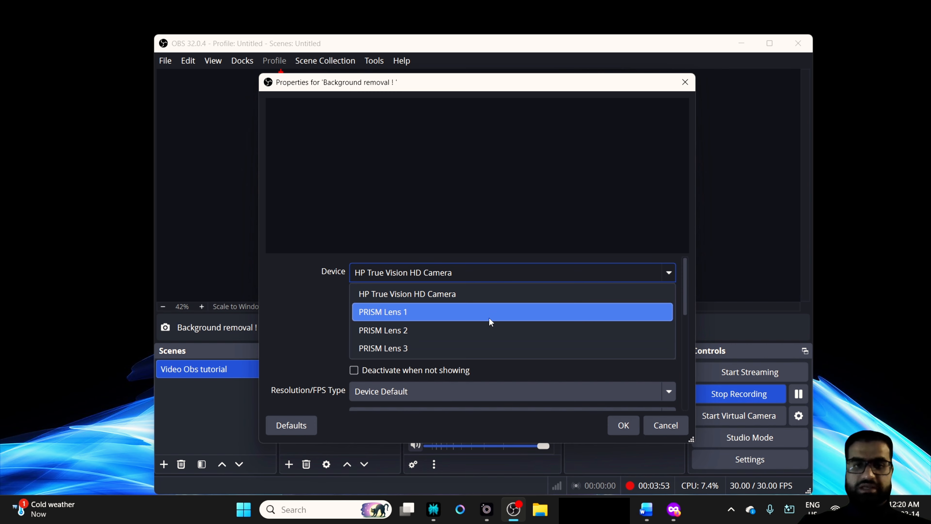
pyautogui.click(406, 313)
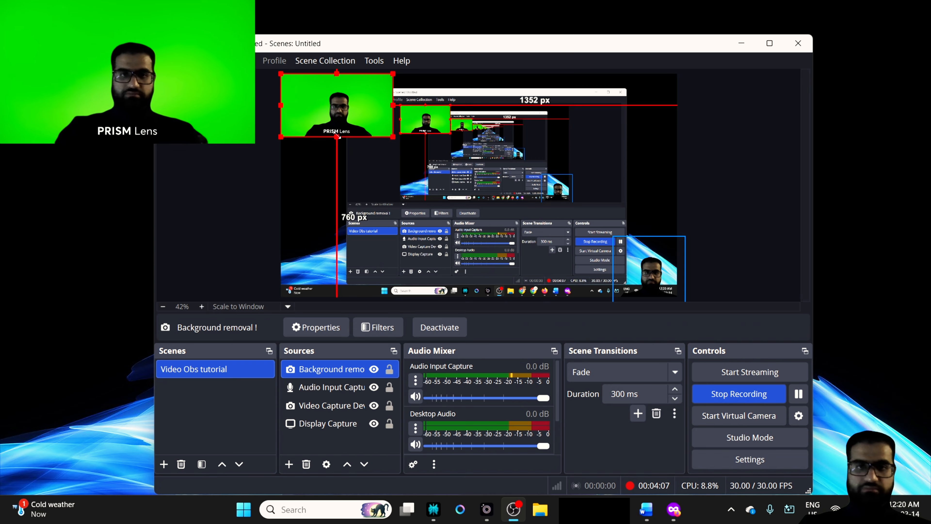
pyautogui.moveTo(335, 128); pyautogui.dragTo(322, 121)
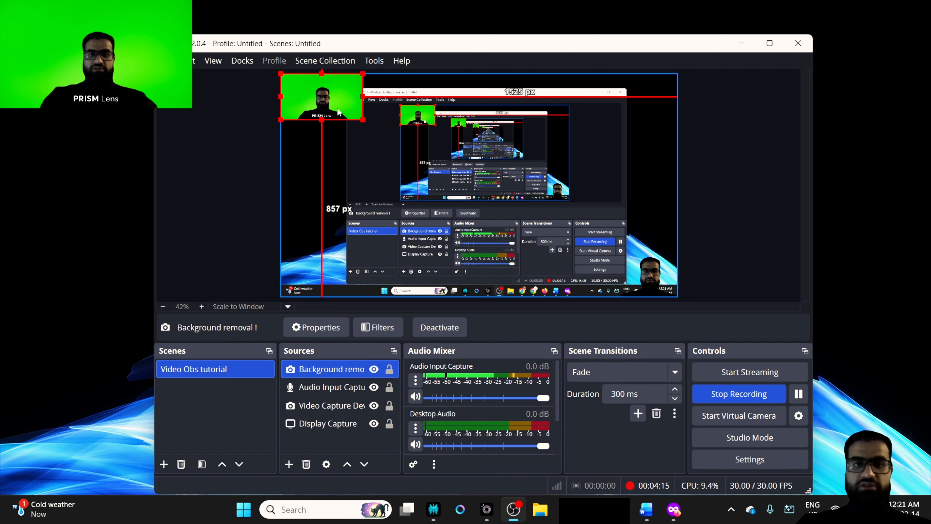
pyautogui.moveTo(316, 98)
pyautogui.mouseDown()
pyautogui.moveTo(334, 165)
pyautogui.moveTo(444, 143)
pyautogui.moveTo(372, 157)
pyautogui.moveTo(314, 269)
pyautogui.moveTo(639, 269)
pyautogui.moveTo(665, 127)
pyautogui.moveTo(322, 171)
pyautogui.moveTo(316, 270)
pyautogui.moveTo(317, 95)
pyautogui.mouseUp()
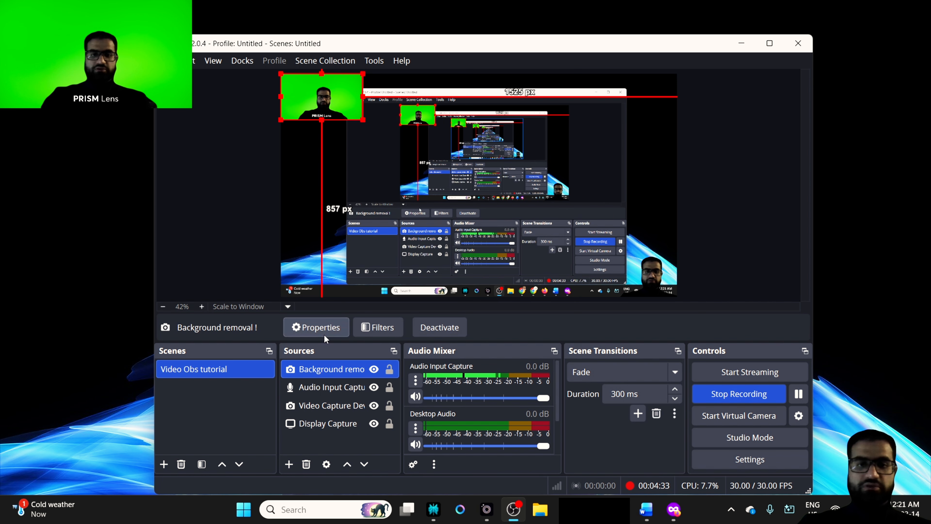
# Step: Add a Chroma Key effect filter named "Background removal testing" to the Background removal ! source
pyautogui.rightClick(334, 372)
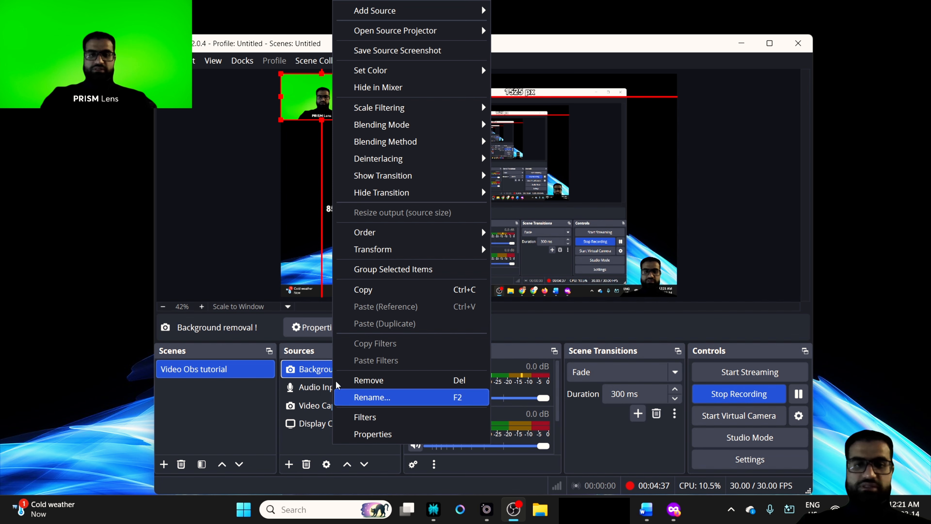
pyautogui.click(307, 369)
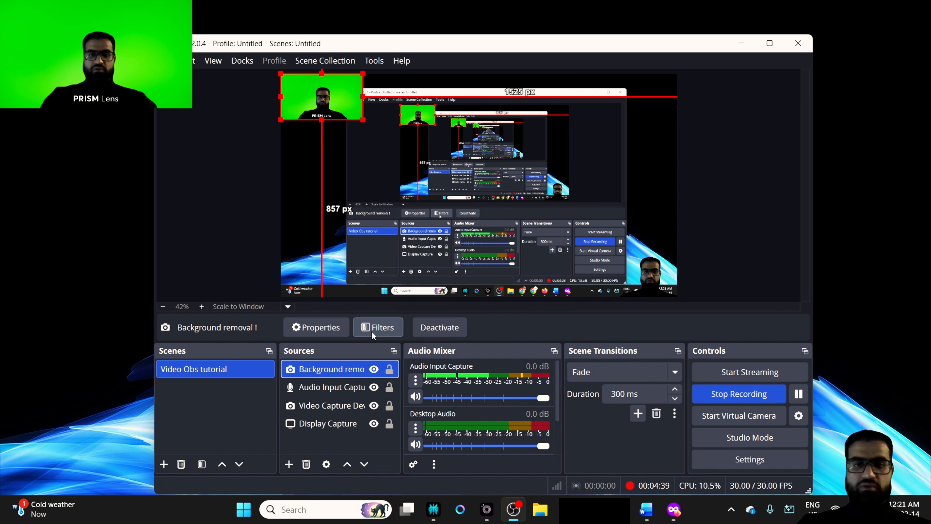
pyautogui.rightClick(319, 373)
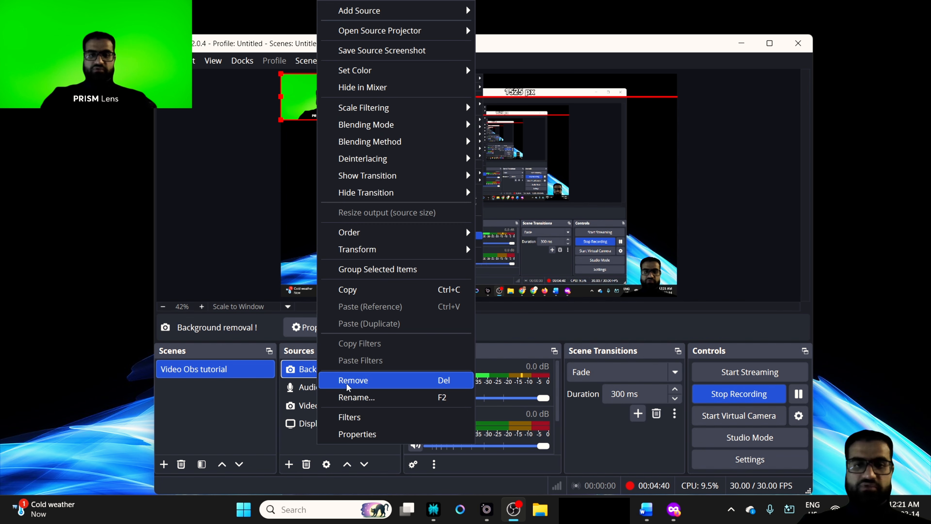
pyautogui.click(365, 423)
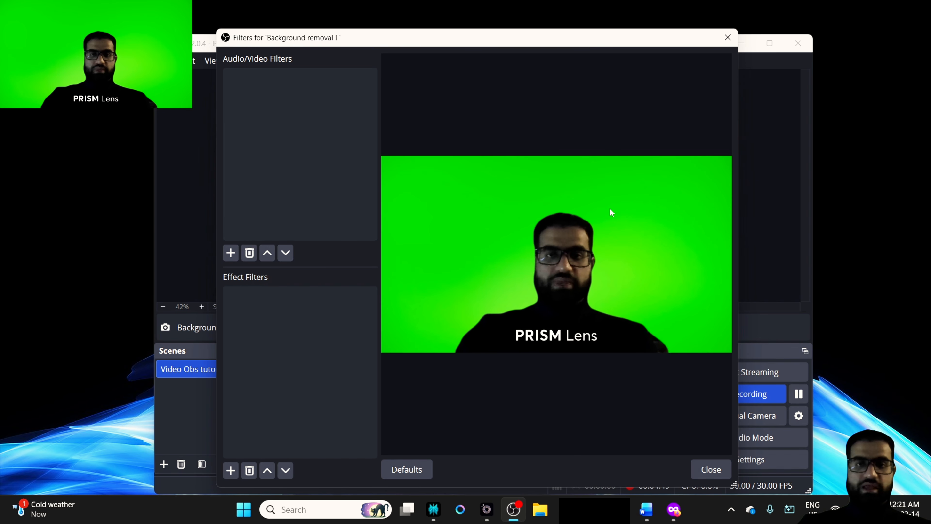
pyautogui.click(230, 472)
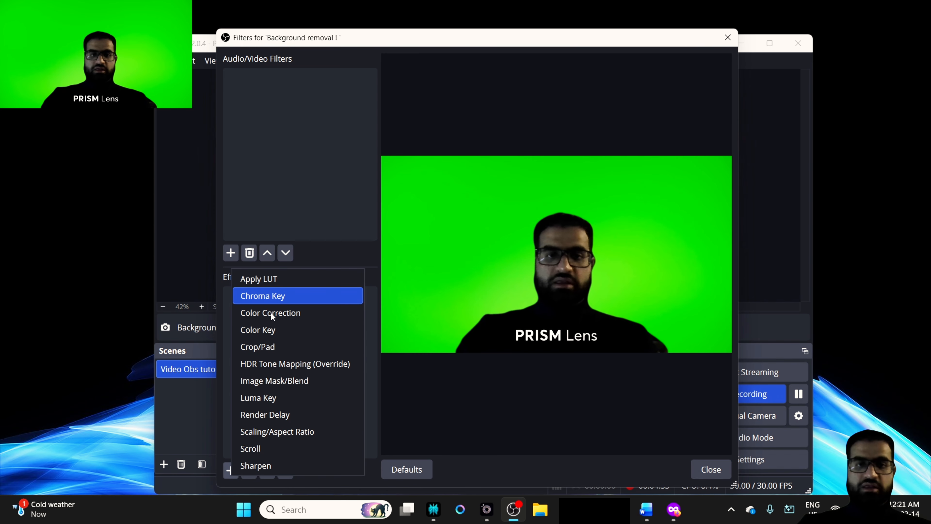
pyautogui.click(281, 296)
pyautogui.write('Background ')
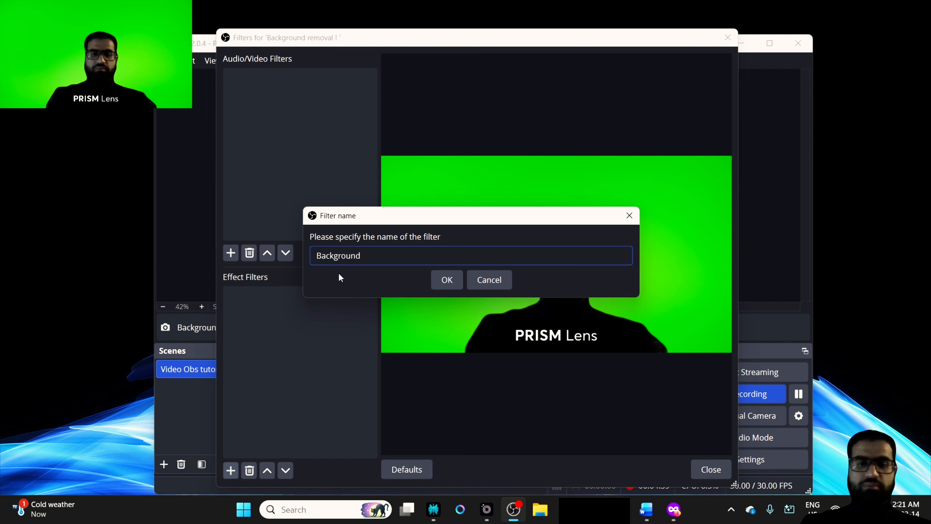
pyautogui.write('removal testing')
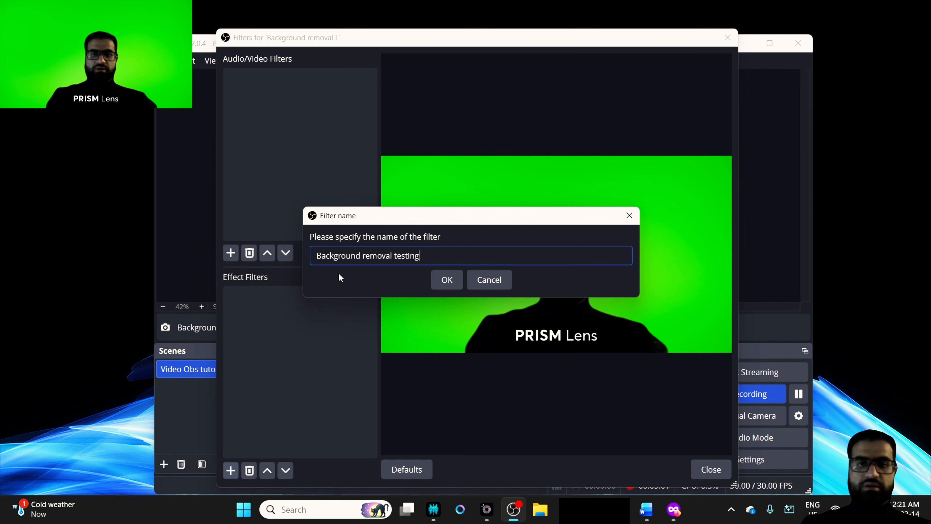
pyautogui.press('Return')
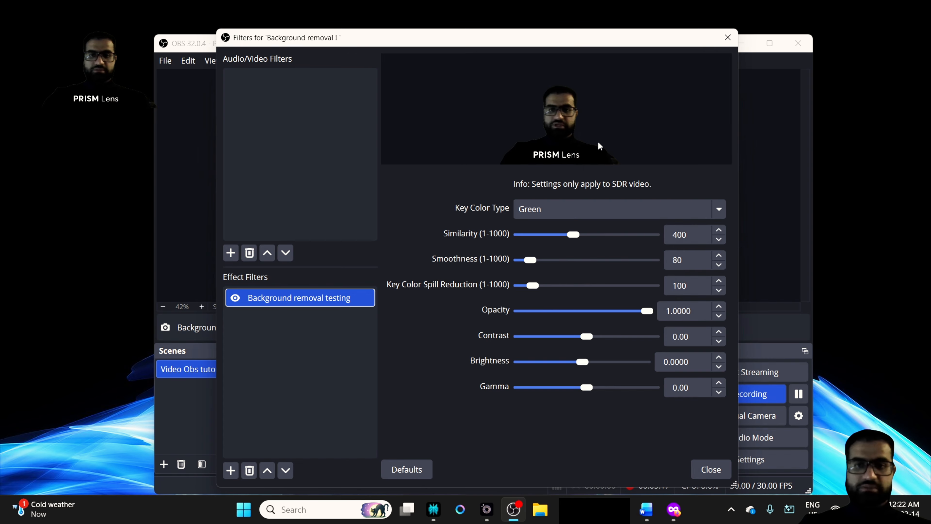
pyautogui.click(718, 472)
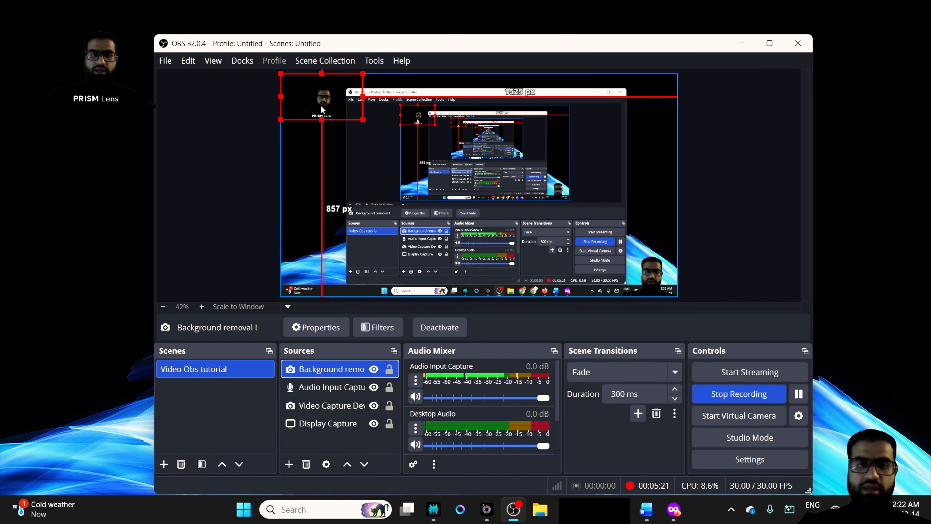
# Step: Enlarge the Background removal ! source in the canvas's lower-left corner and shift it partly past the canvas's left edge
pyautogui.moveTo(321, 109); pyautogui.dragTo(323, 282)
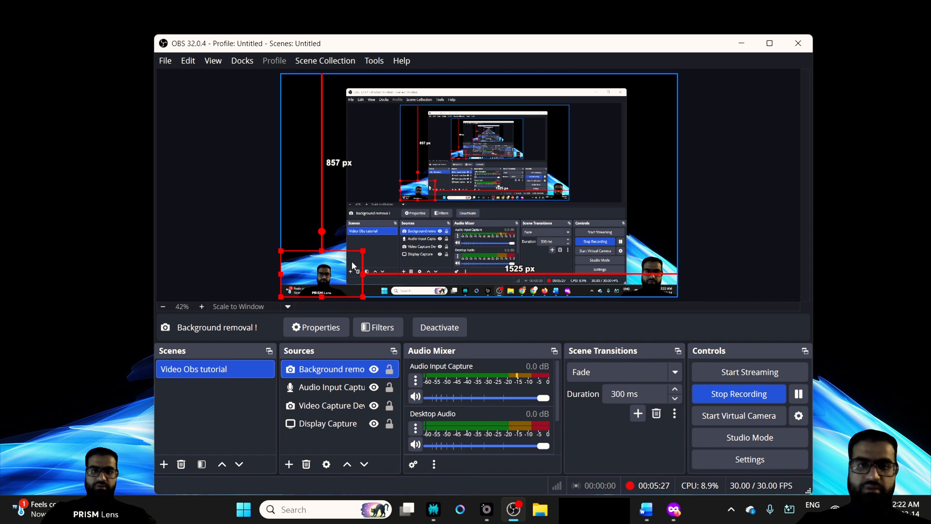
pyautogui.moveTo(363, 253); pyautogui.dragTo(402, 213)
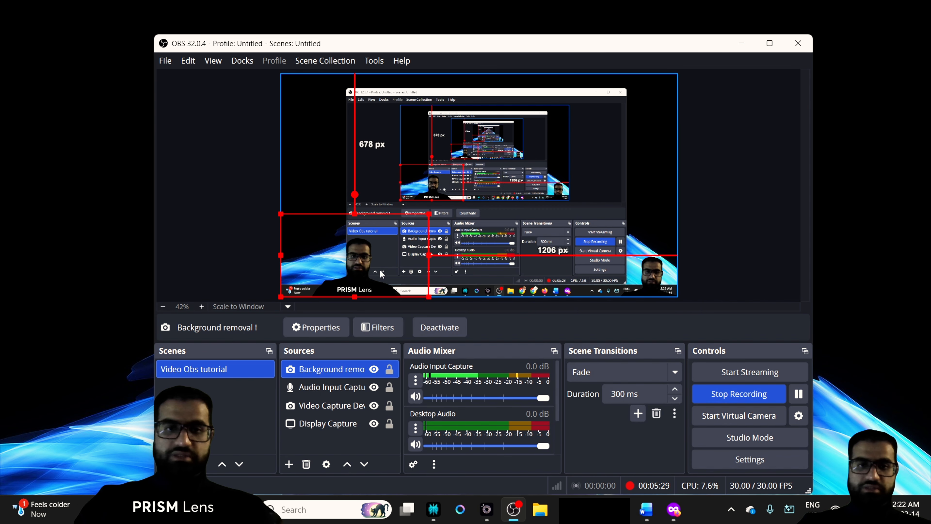
pyautogui.moveTo(338, 272); pyautogui.dragTo(327, 287)
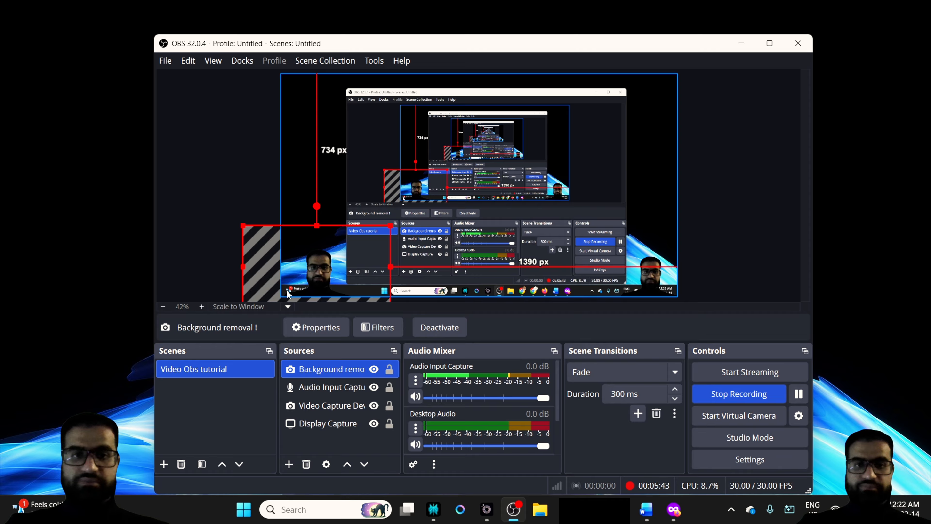
pyautogui.moveTo(330, 276)
pyautogui.mouseDown()
pyautogui.moveTo(329, 251)
pyautogui.moveTo(329, 272)
pyautogui.mouseUp()
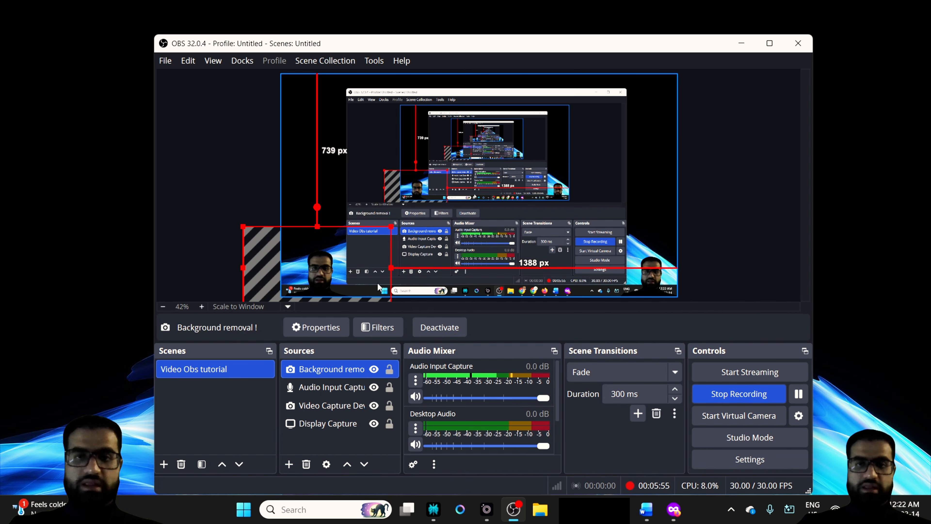
pyautogui.moveTo(321, 280); pyautogui.dragTo(322, 267)
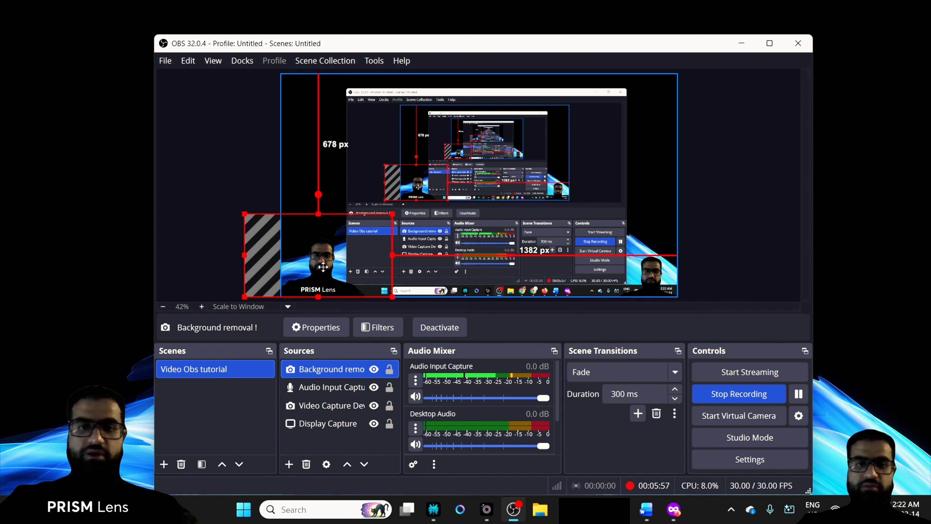